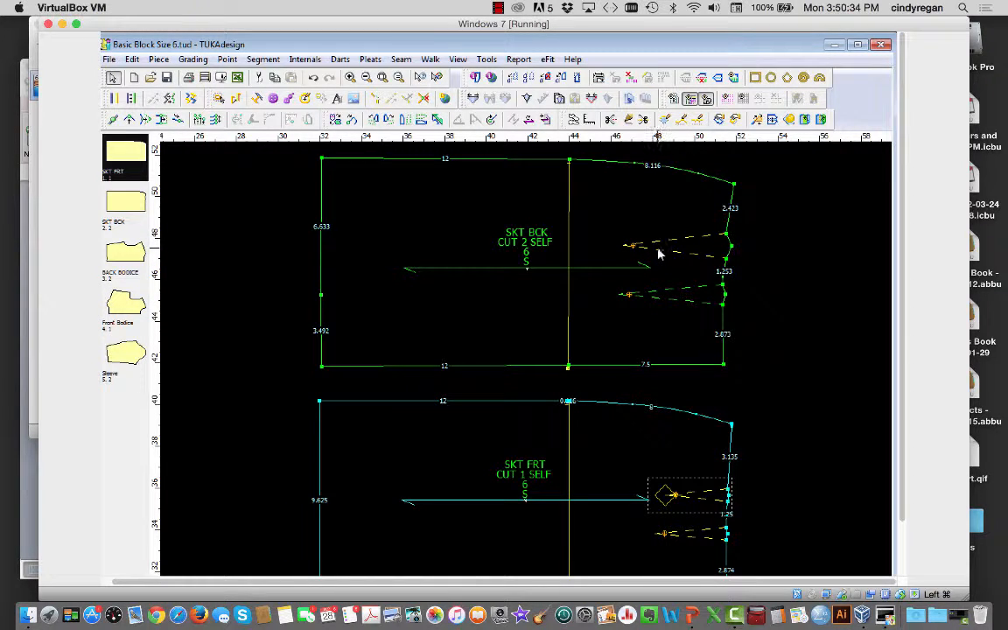
# Step: Name the upper dart on the SKT BCK piece "Back dart" and set its width to 1.0
pyautogui.click(632, 247)
pyautogui.click(625, 249)
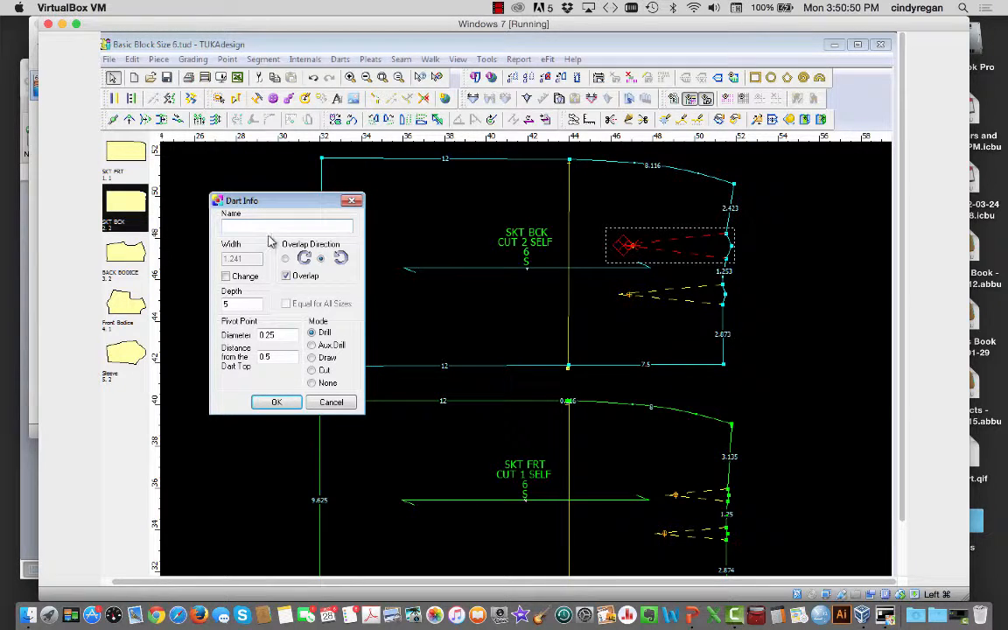
pyautogui.write('Back dart')
pyautogui.click(227, 277)
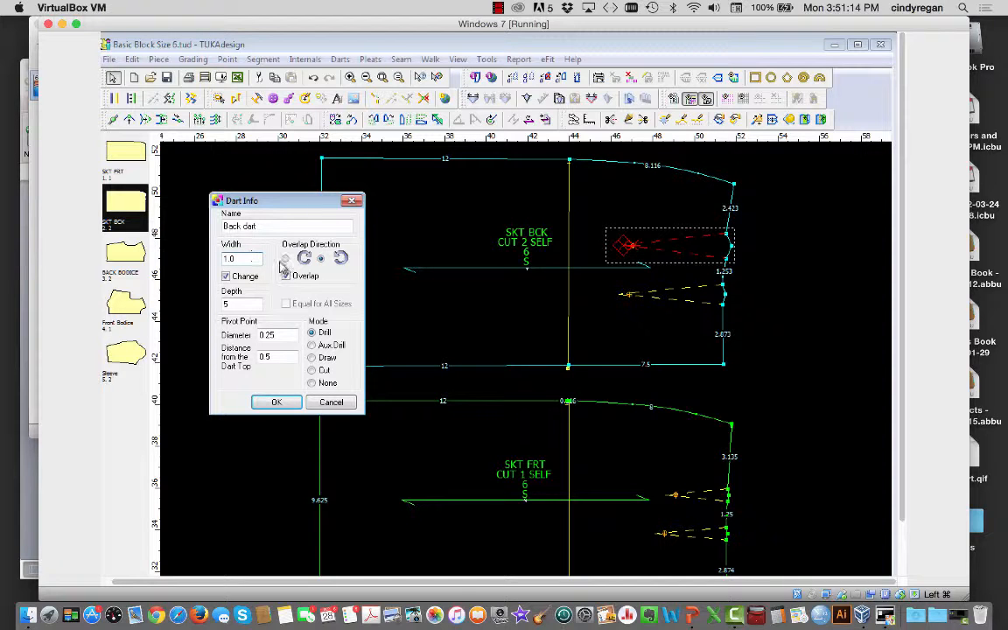
# Step: Set the upper SKT BCK dart's depth to 5.5 and its overlap direction to clockwise
pyautogui.click(231, 306)
pyautogui.doubleClick(232, 305)
pyautogui.write('5.')
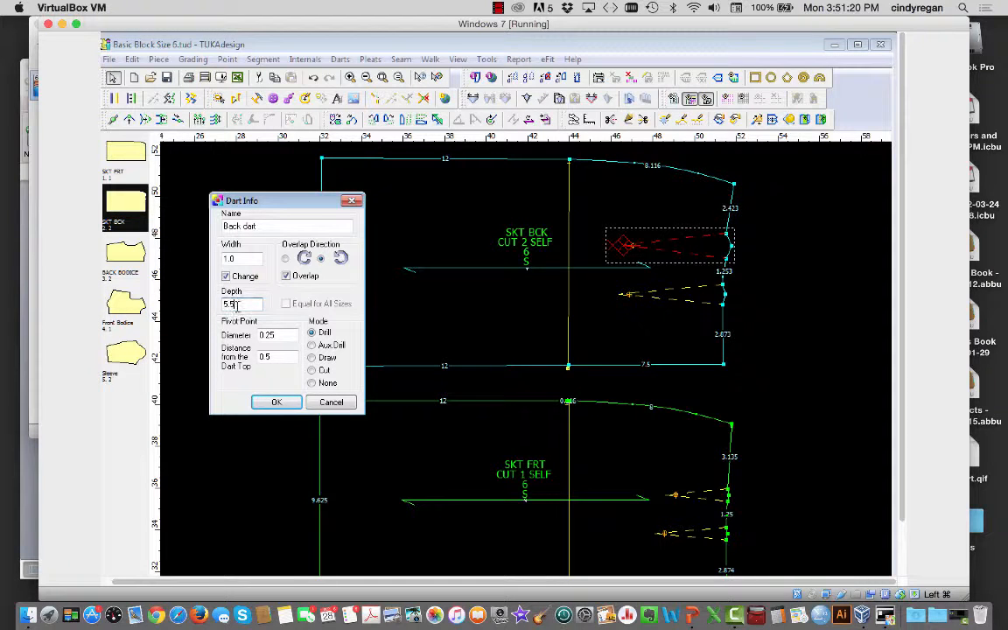
pyautogui.write('5')
pyautogui.click(285, 259)
pyautogui.click(276, 401)
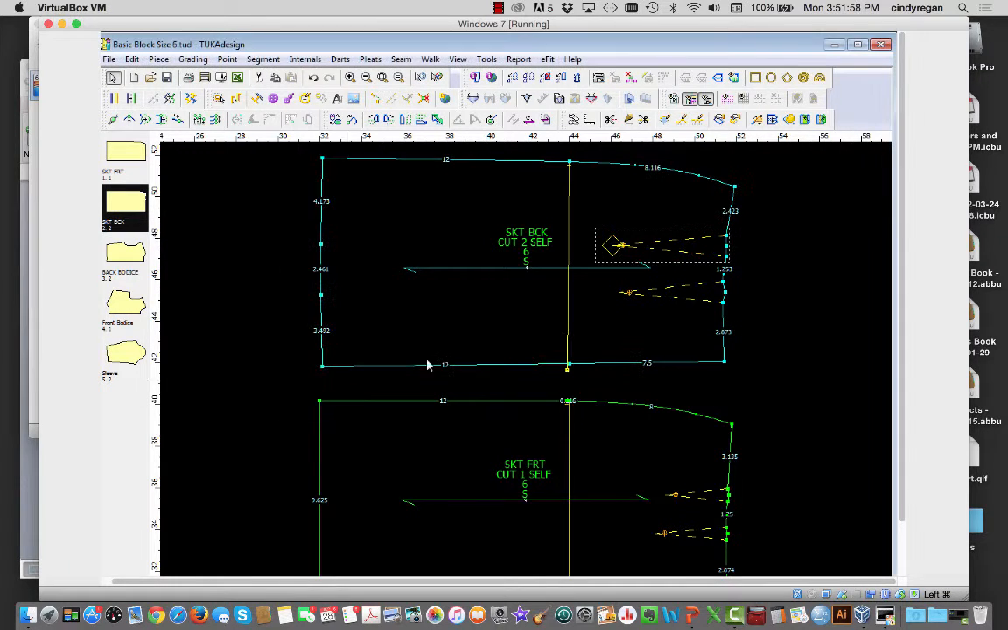
# Step: Name the lower SKT BCK dart "Back dart" and give it a depth of 5.5 with clockwise overlap
pyautogui.click(624, 294)
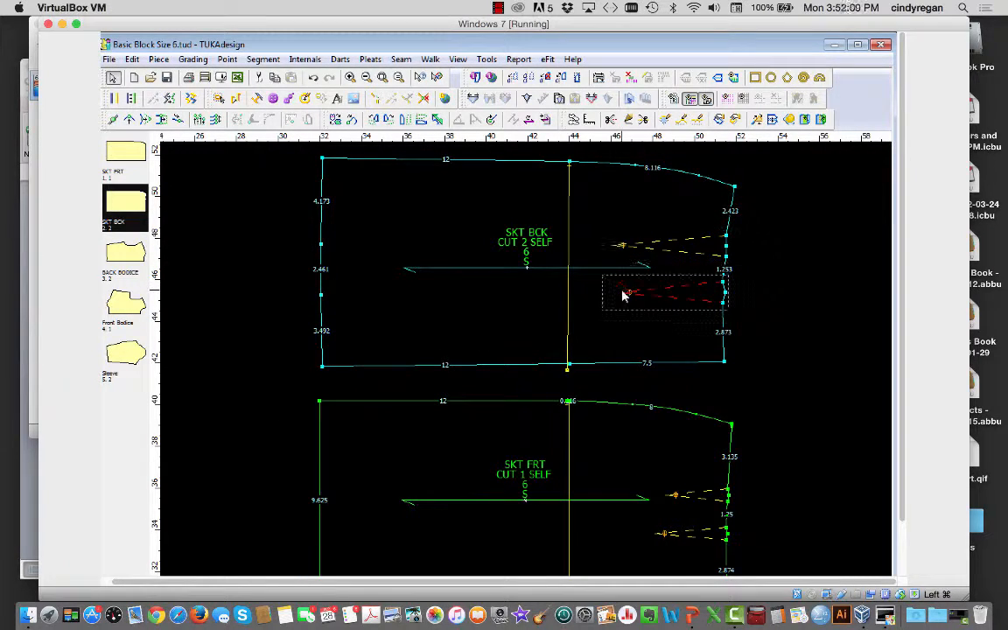
pyautogui.doubleClick(624, 294)
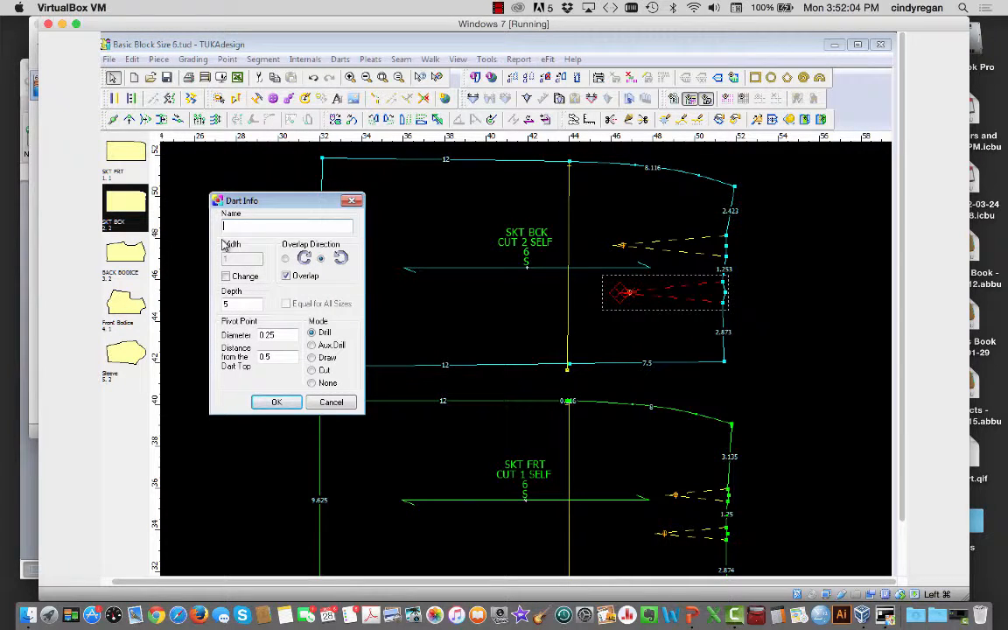
pyautogui.write('Back dart')
pyautogui.click(231, 303)
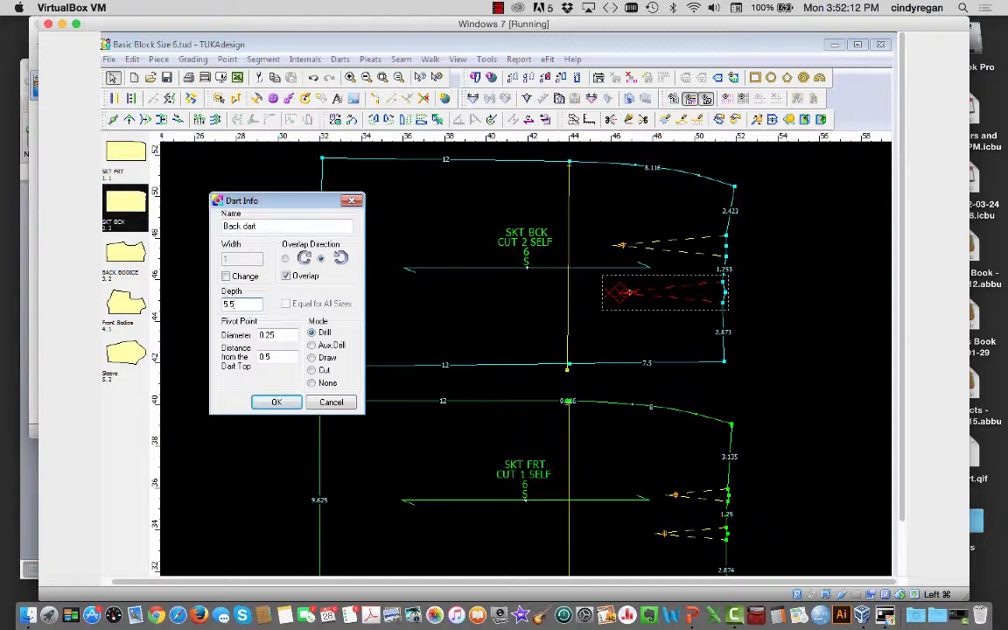
pyautogui.click(285, 258)
pyautogui.click(274, 401)
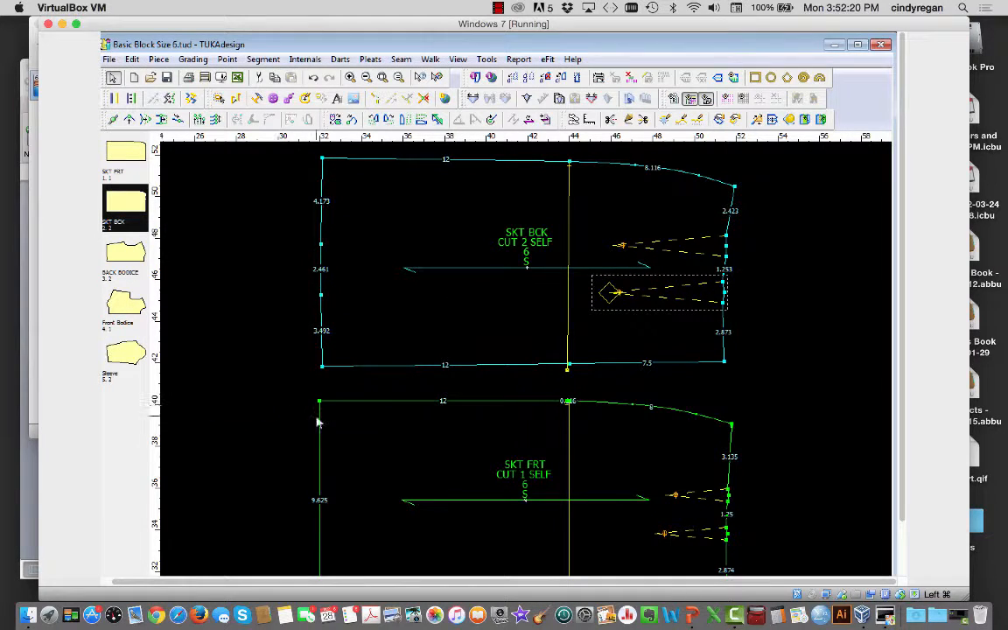
# Step: Name the upper dart on the SKT FRT piece "Front dart" and set its width to 6/8
pyautogui.click(668, 498)
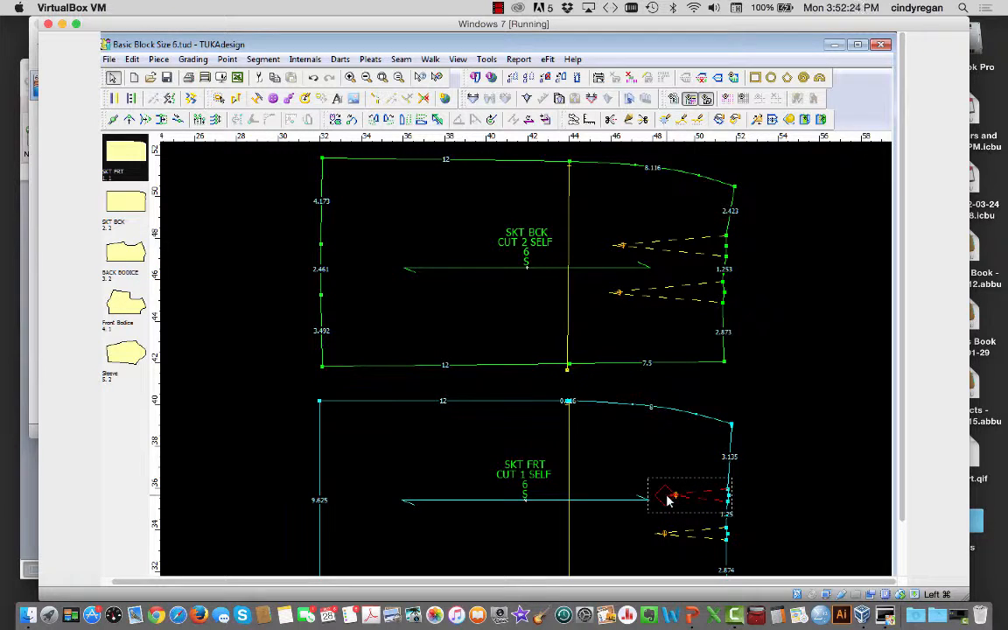
pyautogui.doubleClick(668, 498)
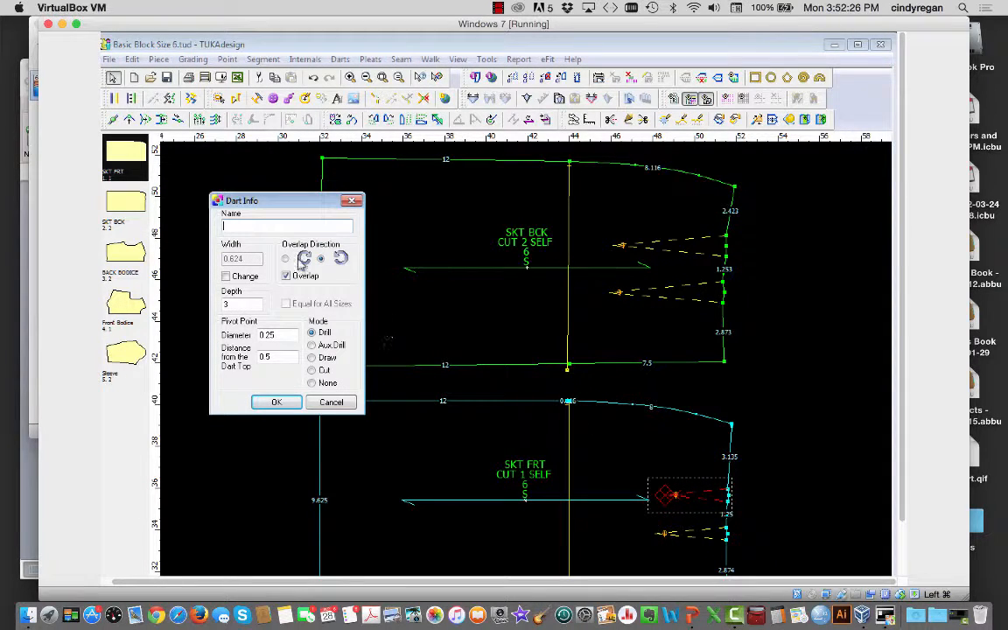
pyautogui.write('Front dart')
pyautogui.click(225, 277)
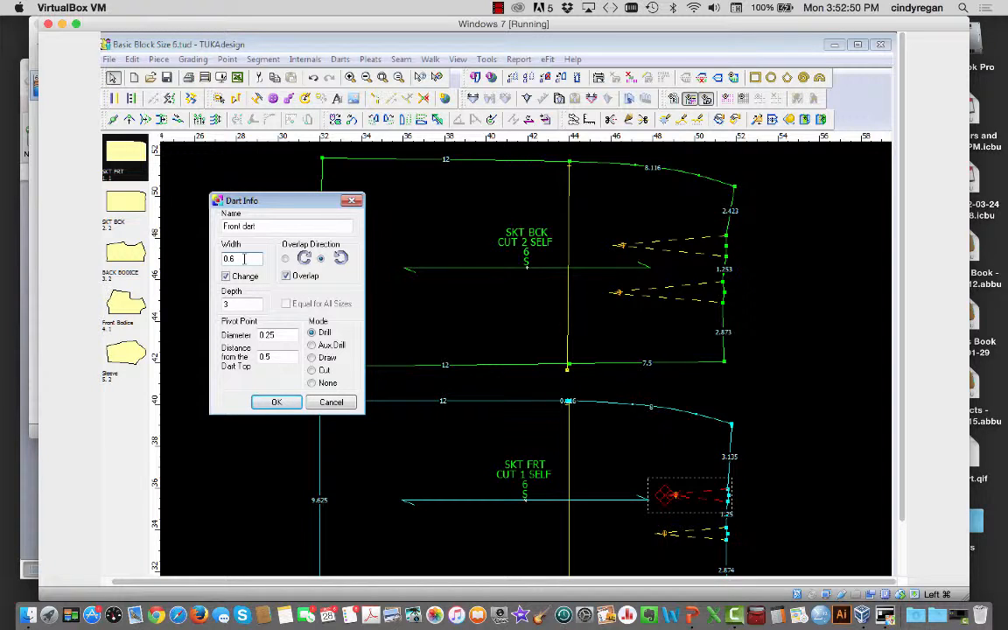
pyautogui.press('BackSpace')
# Step: Set the upper SKT FRT dart's depth to 3.5 and its overlap direction to clockwise
pyautogui.click(234, 305)
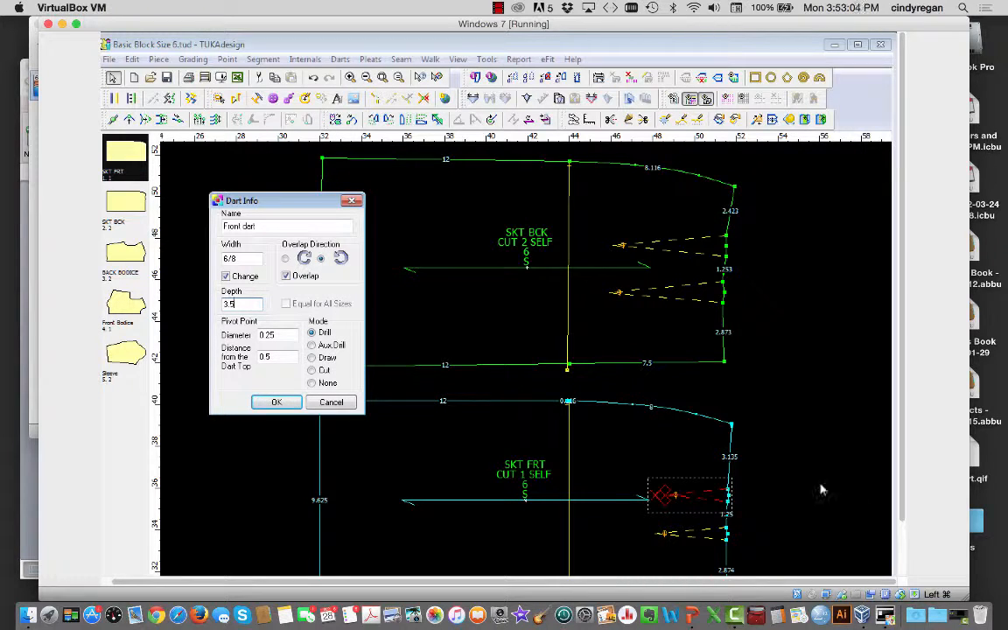
pyautogui.moveTo(902, 508); pyautogui.dragTo(904, 577)
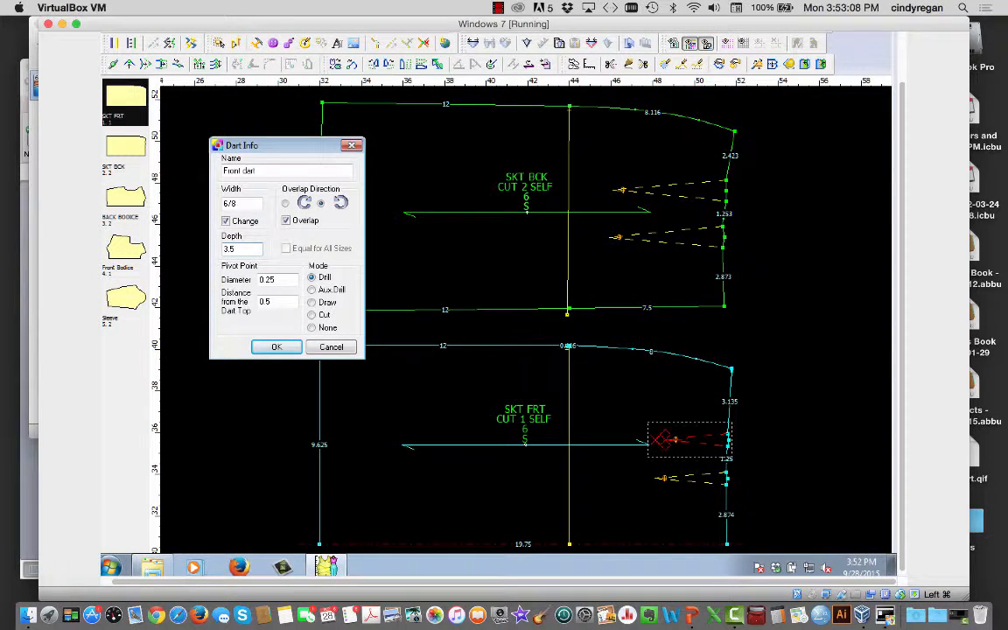
pyautogui.click(285, 204)
pyautogui.click(277, 347)
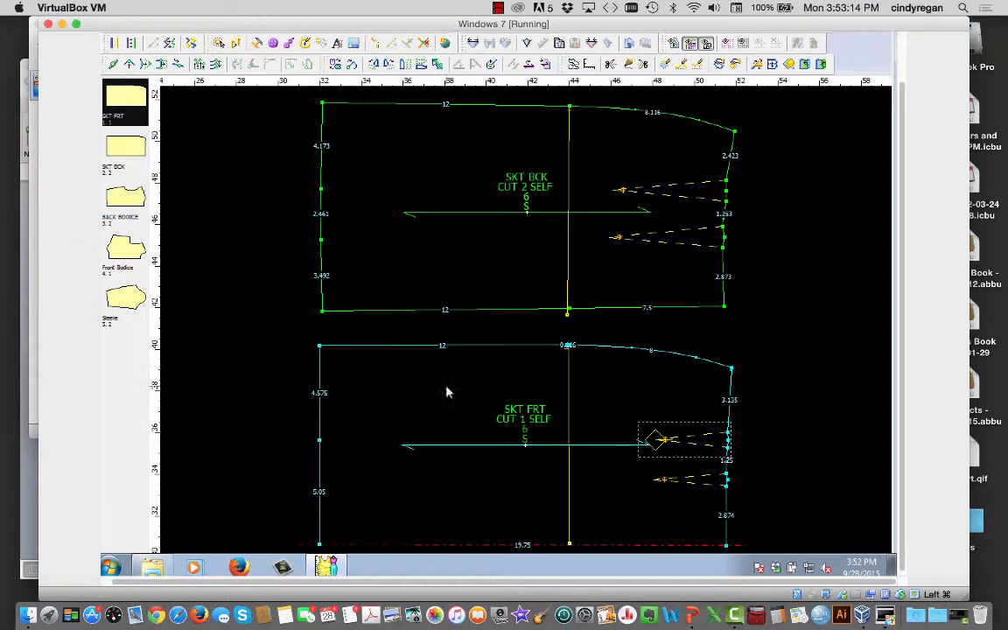
# Step: Name the lower dart on the SKT FRT piece "Front dart" and set its width to 5/8
pyautogui.click(658, 481)
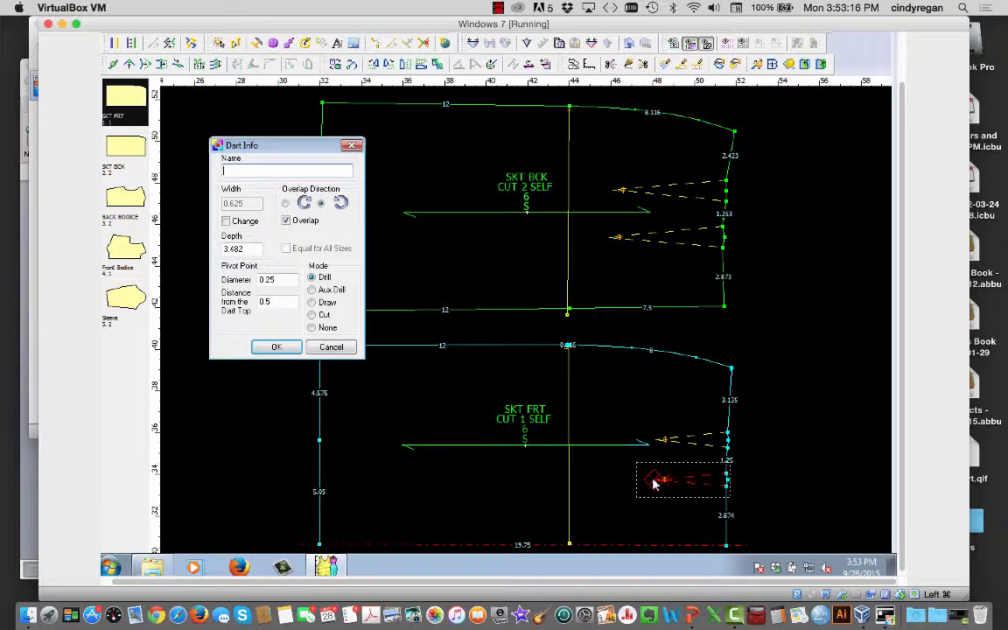
pyautogui.click(226, 170)
pyautogui.write('Front dart')
pyautogui.click(225, 221)
pyautogui.moveTo(246, 207); pyautogui.dragTo(194, 187)
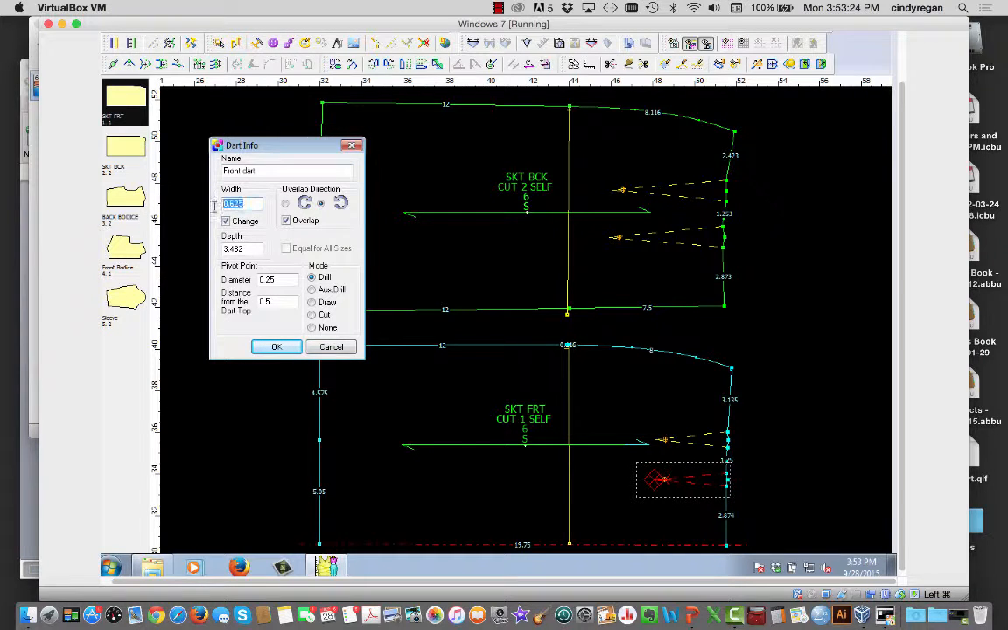
pyautogui.write('5/8')
# Step: Set the lower SKT FRT dart's depth to 3.5 and its overlap direction to clockwise
pyautogui.doubleClick(252, 247)
pyautogui.write('3.5')
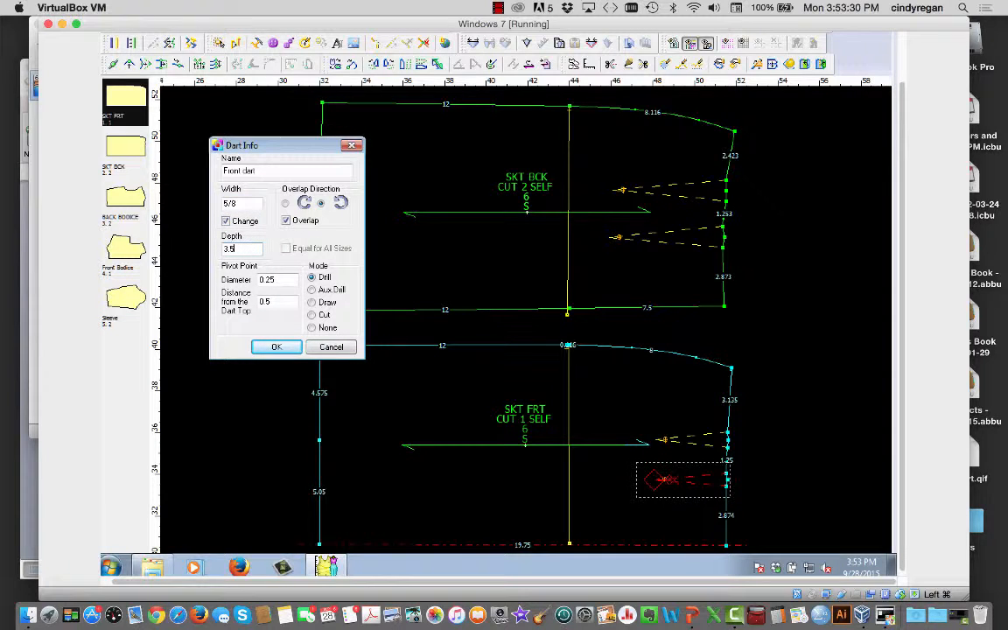
pyautogui.click(284, 203)
pyautogui.click(288, 346)
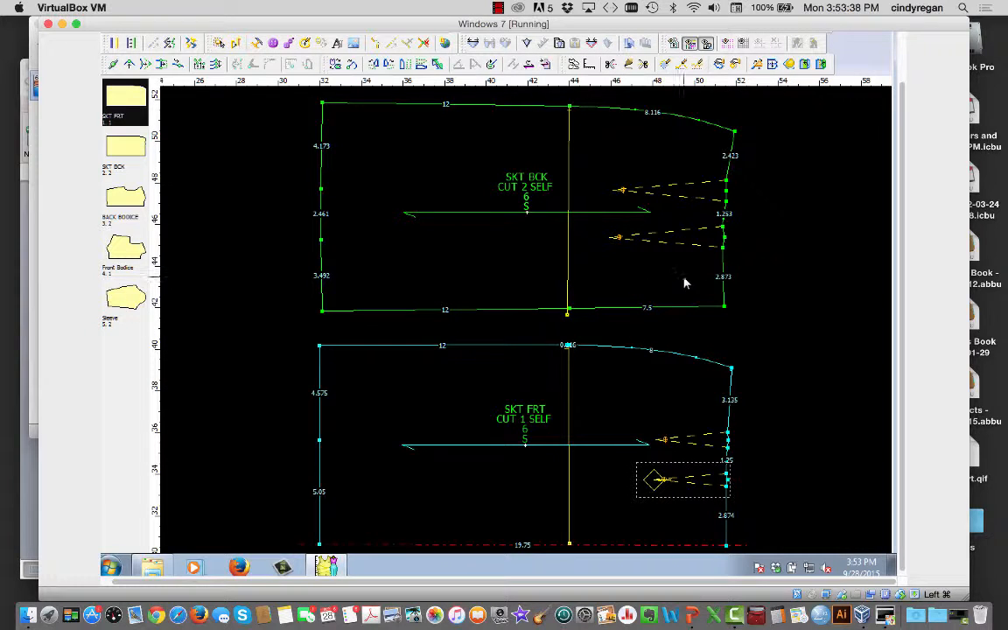
# Step: Place a horizontal guideline through the tip of the lower dart on the SKT FRT piece
pyautogui.click(727, 184)
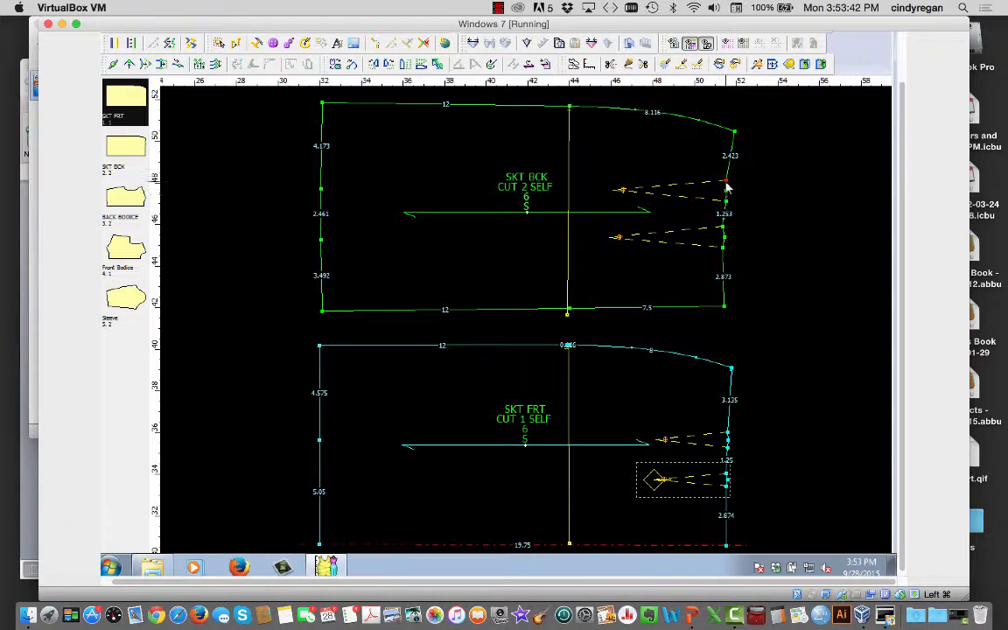
pyautogui.click(722, 251)
pyautogui.moveTo(679, 83); pyautogui.dragTo(675, 193)
pyautogui.moveTo(675, 197); pyautogui.dragTo(666, 481)
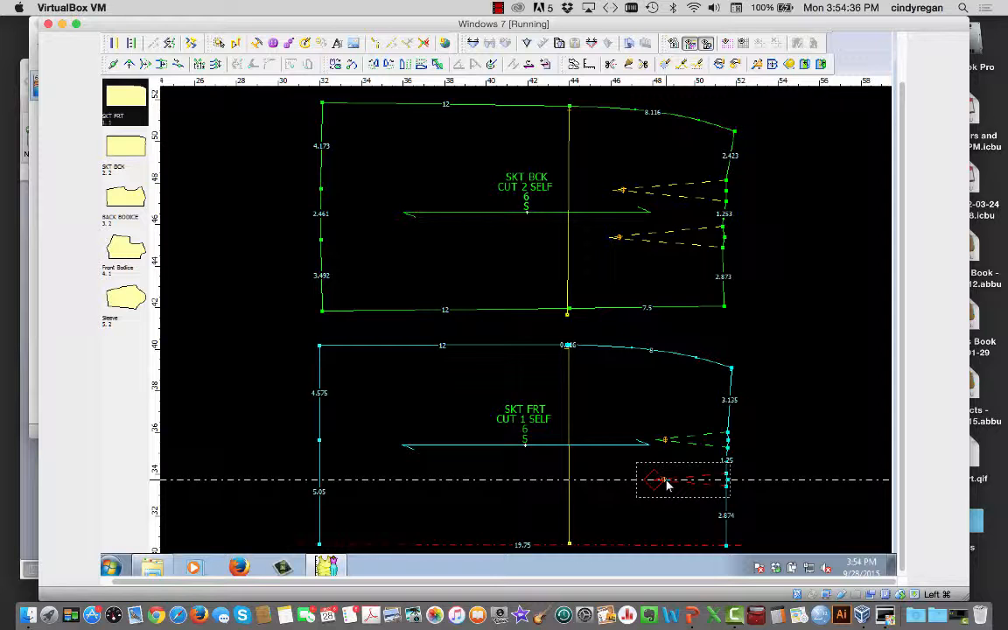
pyautogui.moveTo(666, 481); pyautogui.dragTo(700, 484)
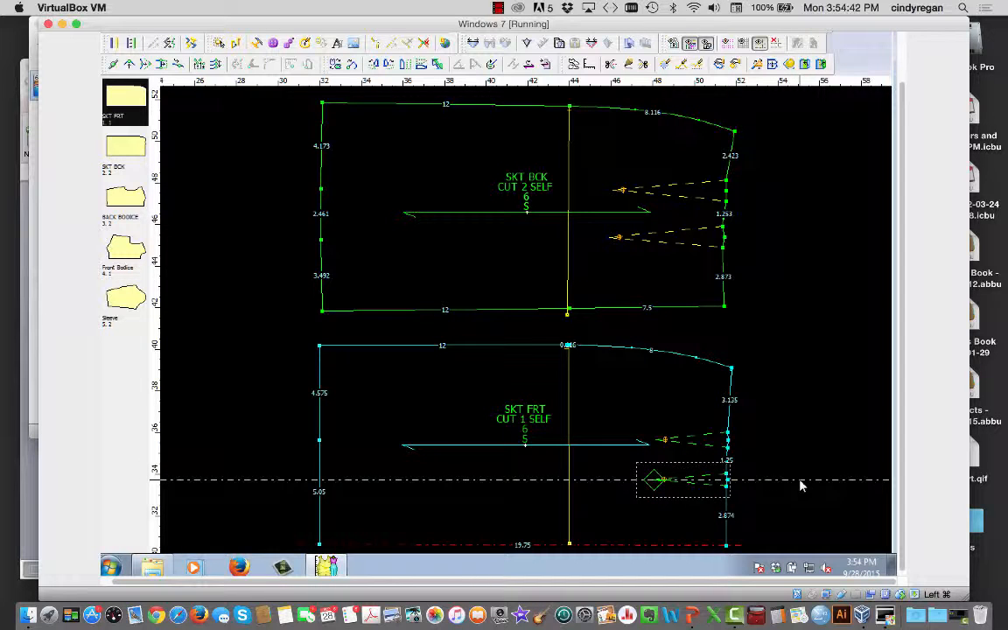